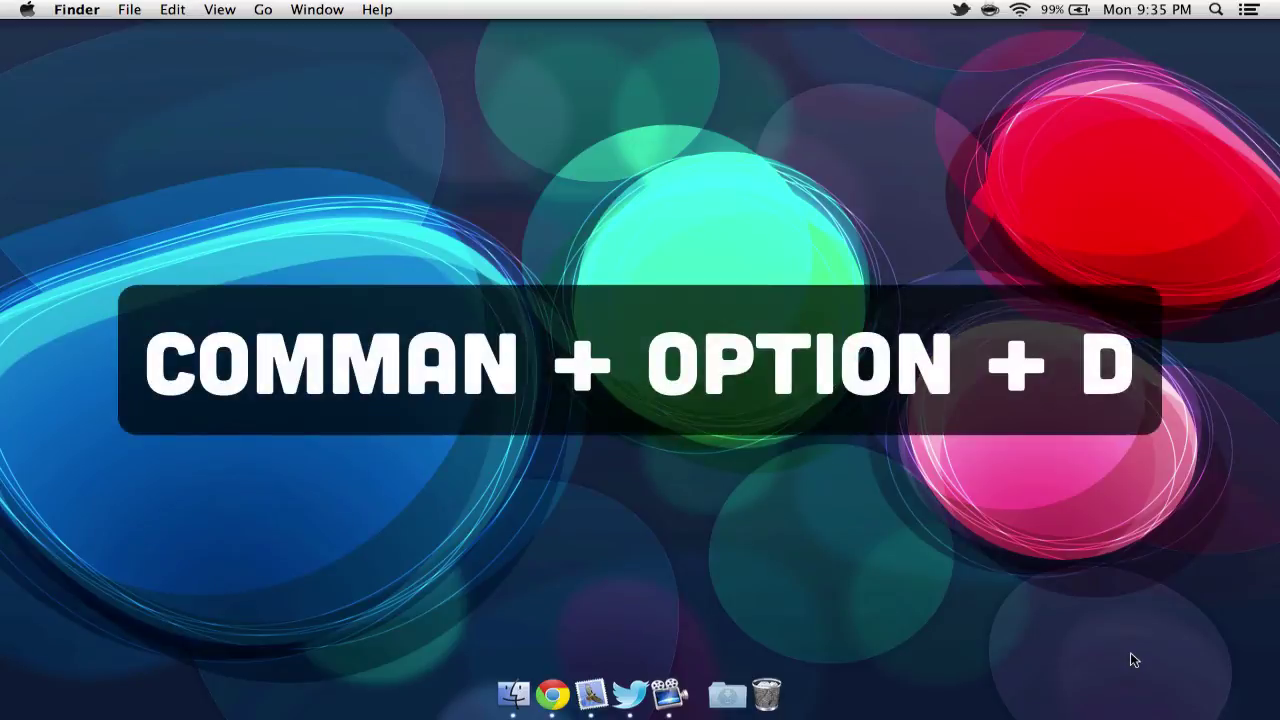
# - Turn on Dock auto-hiding with Command+Option+D, then reveal the Dock at the screen's bottom edge
pyautogui.press('super+alt+d')
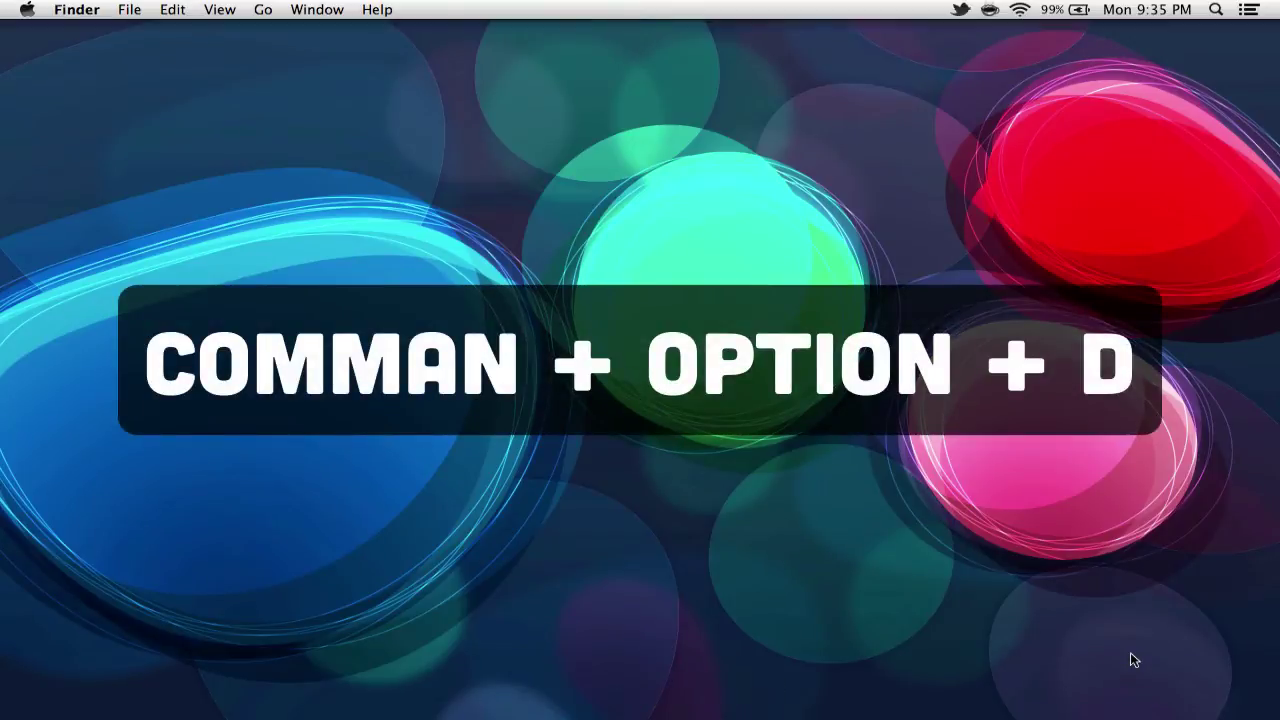
pyautogui.moveTo(676, 716)
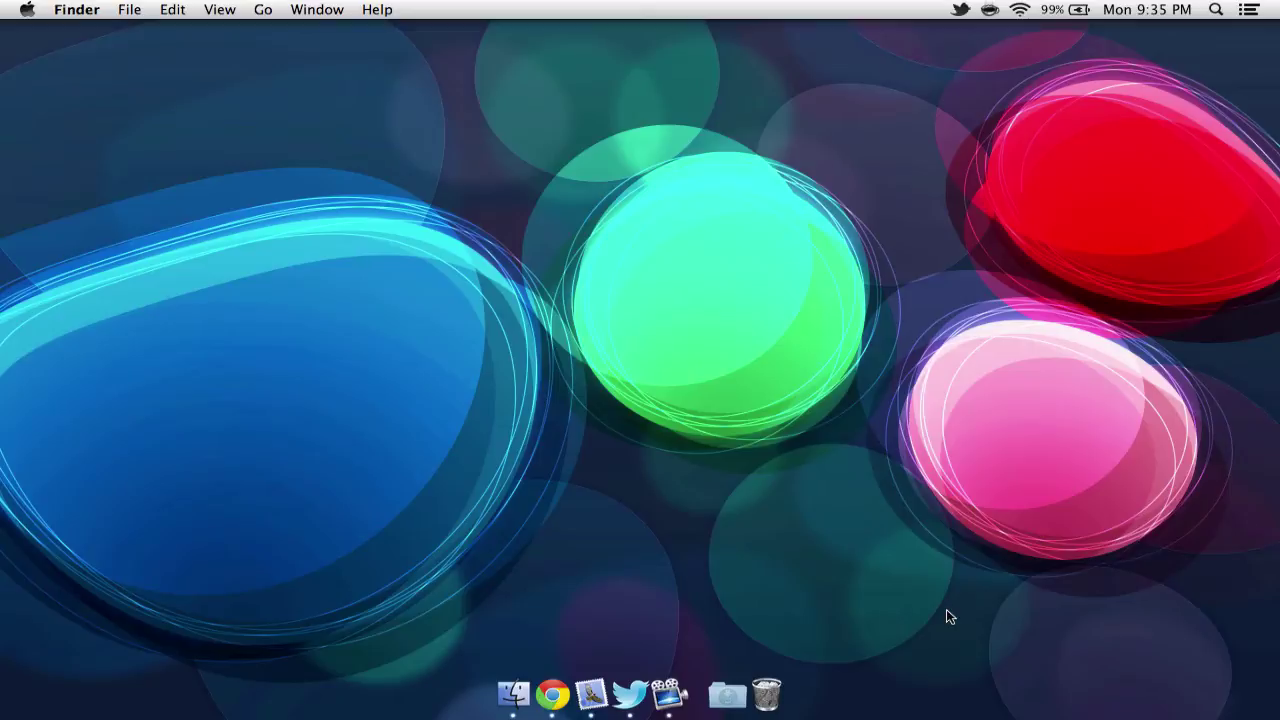
# - Lower the volume two full steps, then two quarter steps with Shift+Option
pyautogui.press('XF86AudioLowerVolume')
pyautogui.press('XF86AudioLowerVolume')
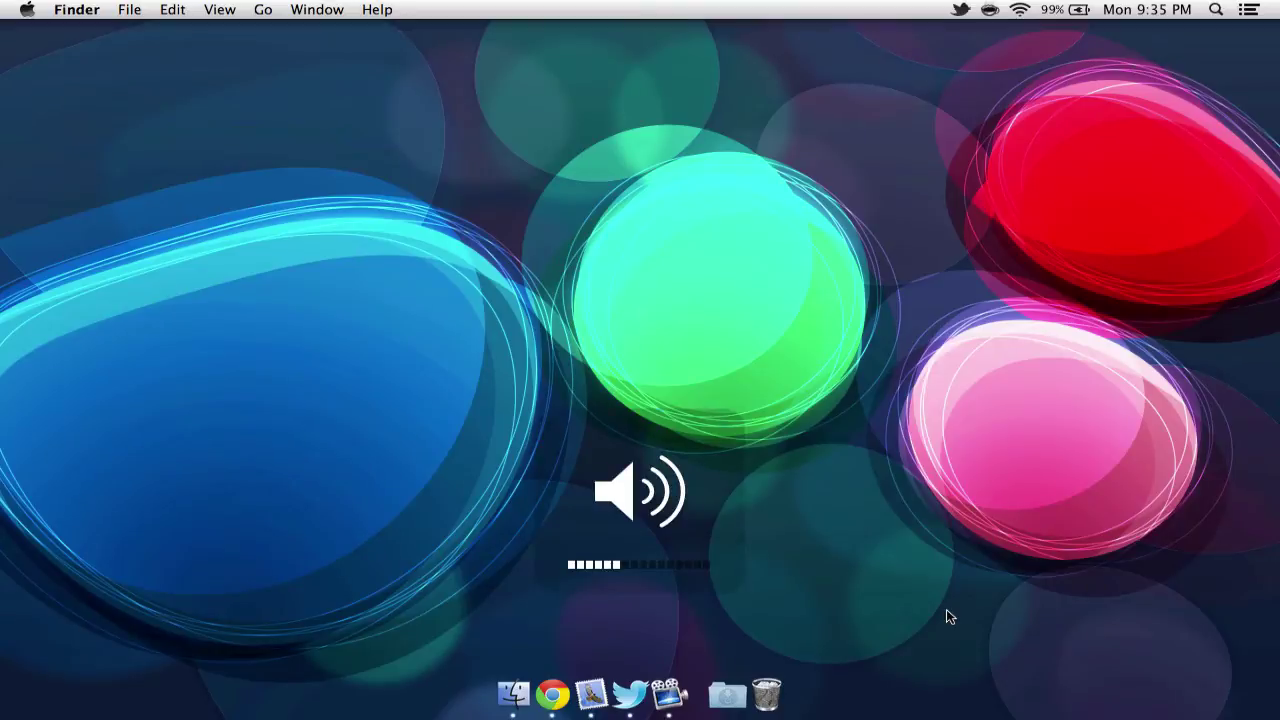
pyautogui.press('XF86AudioLowerVolume')
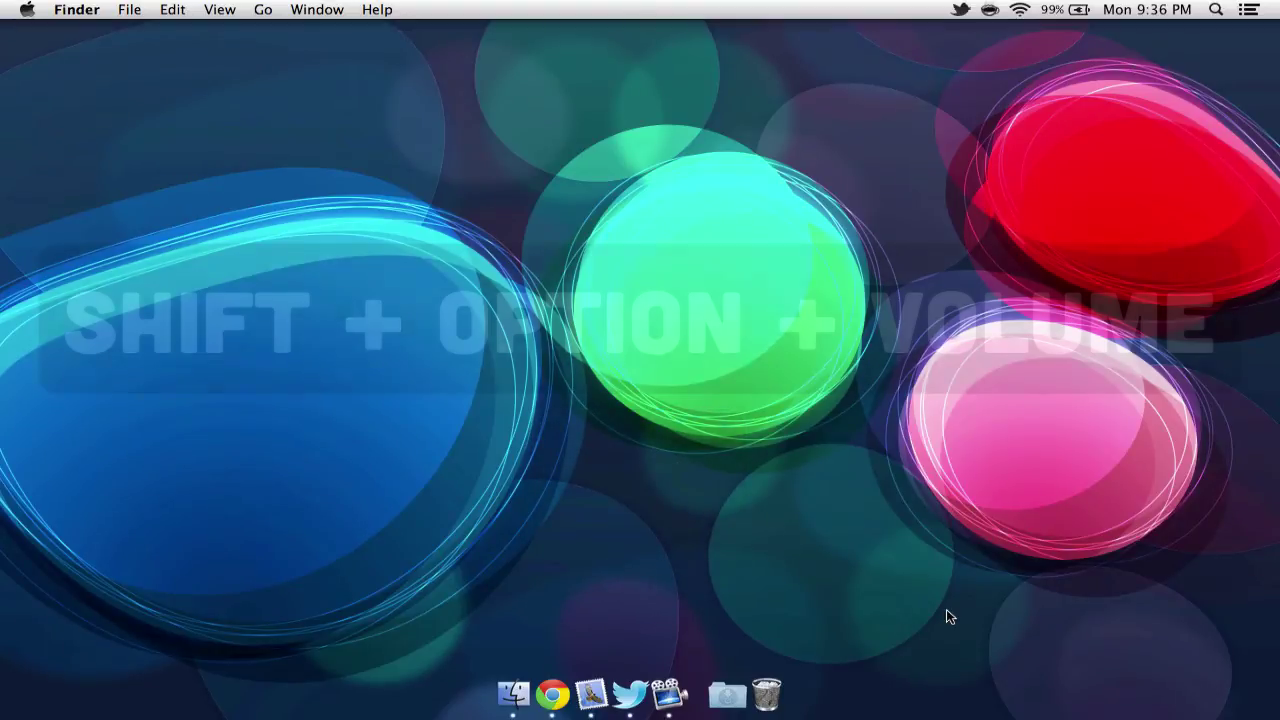
pyautogui.press('shift+alt+XF86AudioLowerVolume')
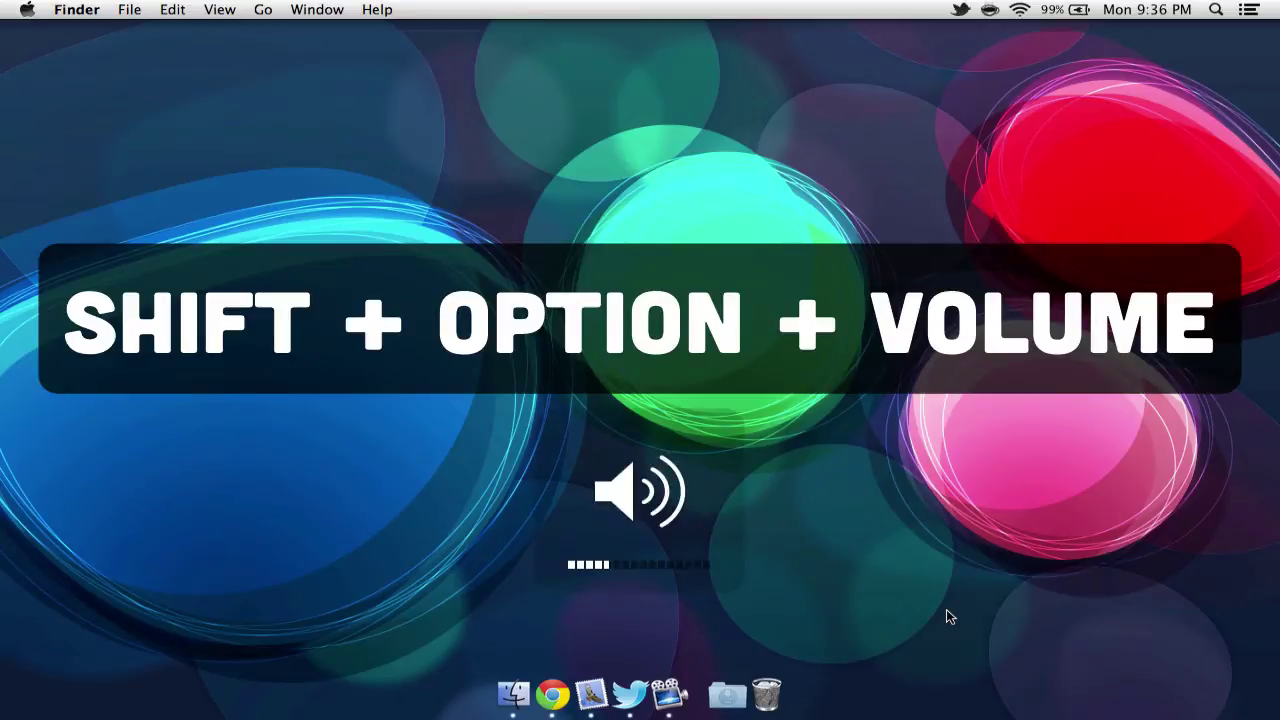
pyautogui.press('shift+alt+XF86AudioLowerVolume')
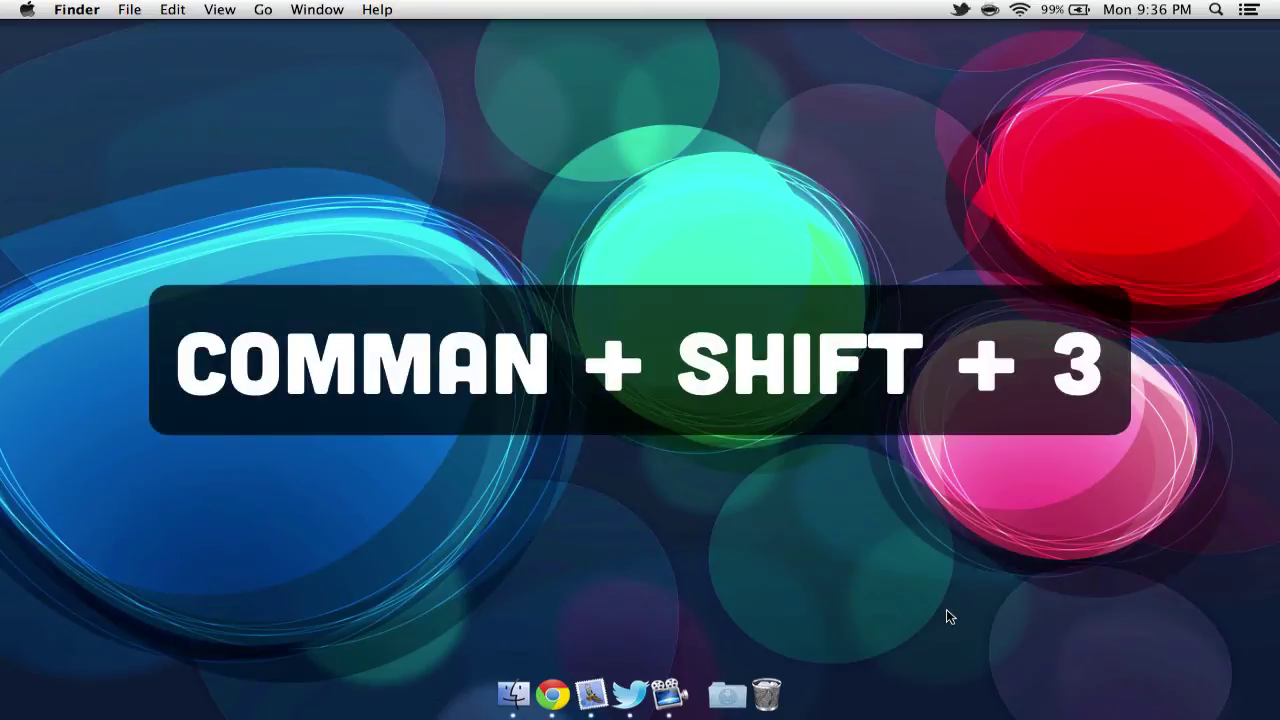
# - Save a full-screen screenshot, then a screenshot of a dragged rectangle on the desktop
pyautogui.press('super+shift+3')
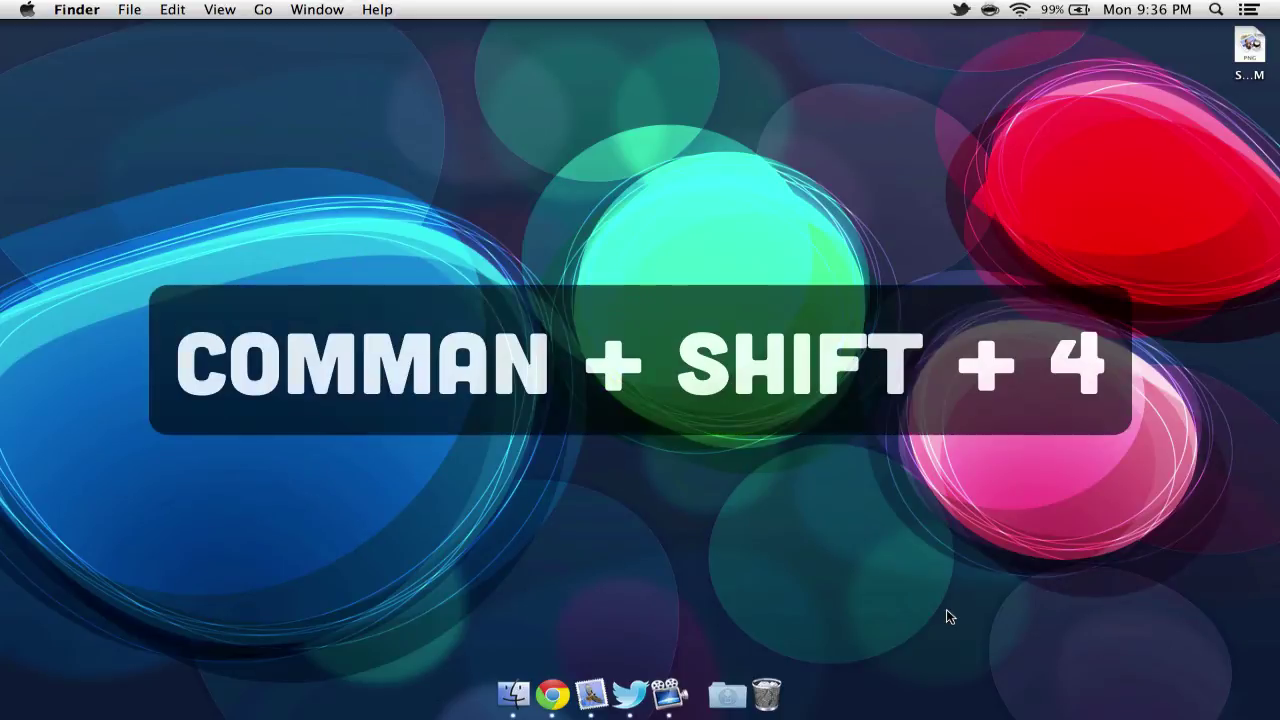
pyautogui.press('super+shift+4')
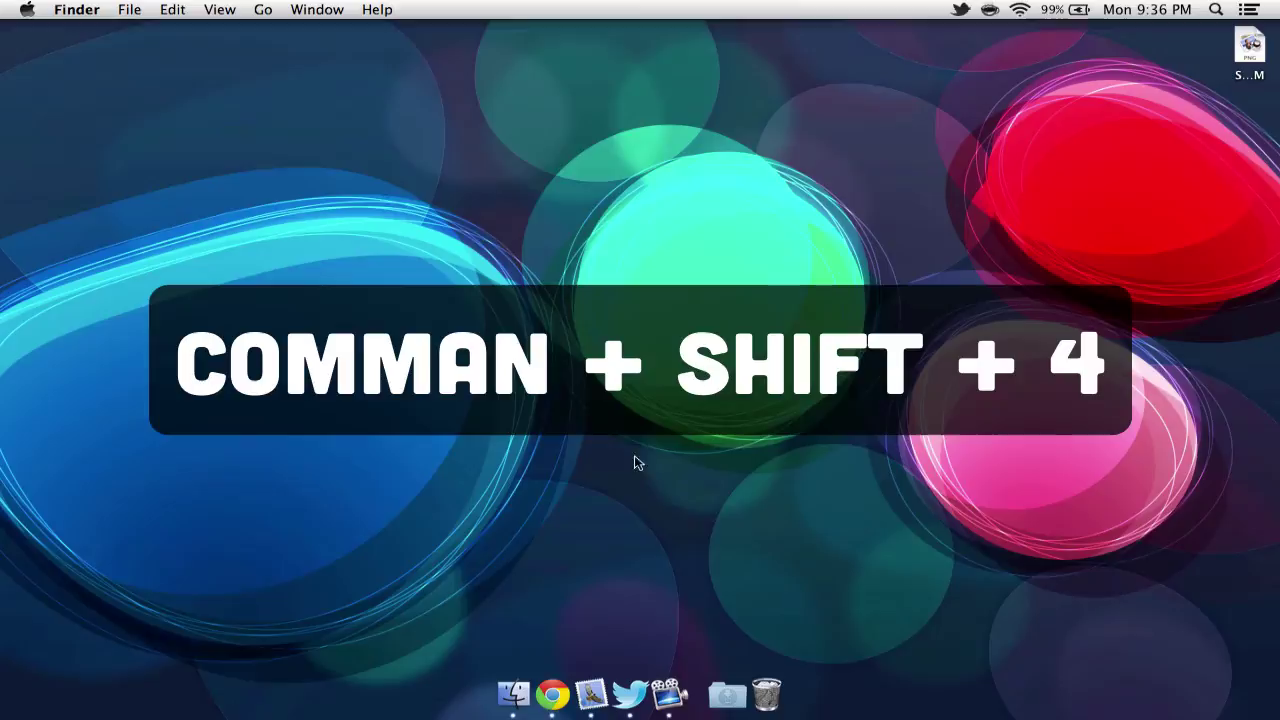
pyautogui.moveTo(334, 269); pyautogui.dragTo(1034, 612)
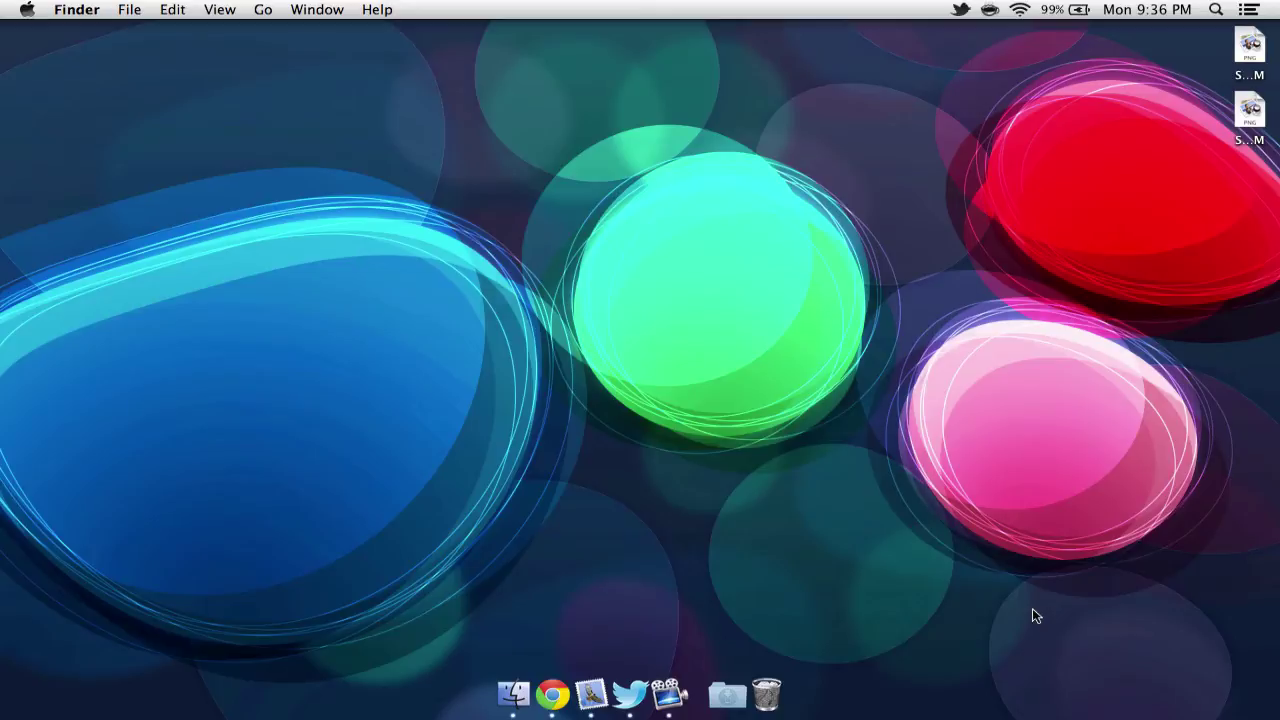
# - Screenshot only the Dock as a single element, then Quick Look the new file
pyautogui.press('super+shift+4')
pyautogui.press('space')
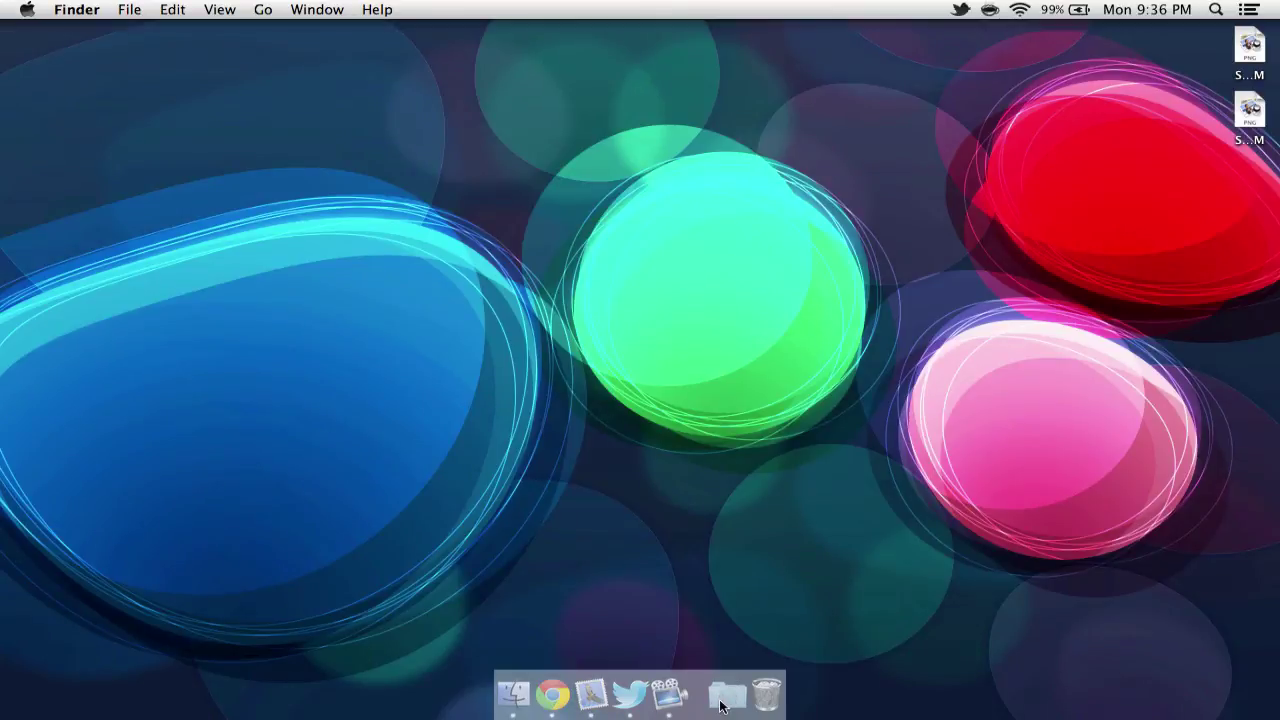
pyautogui.click(720, 706)
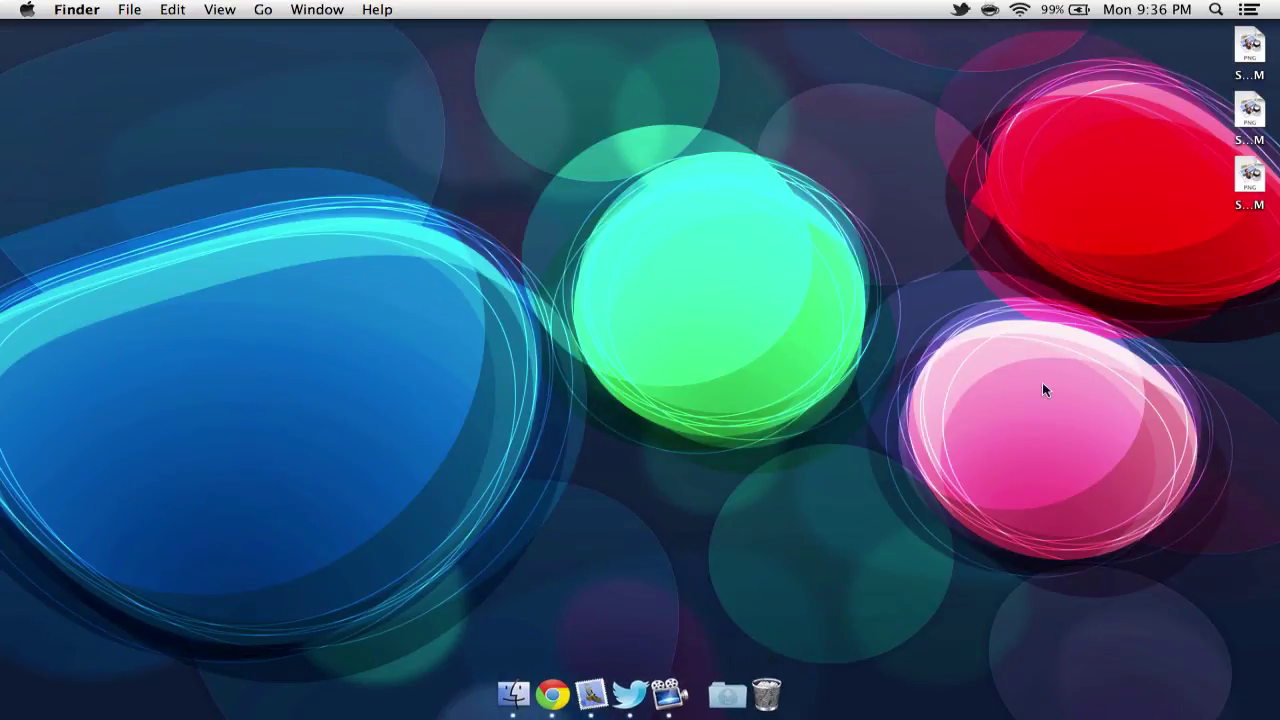
pyautogui.click(1258, 177)
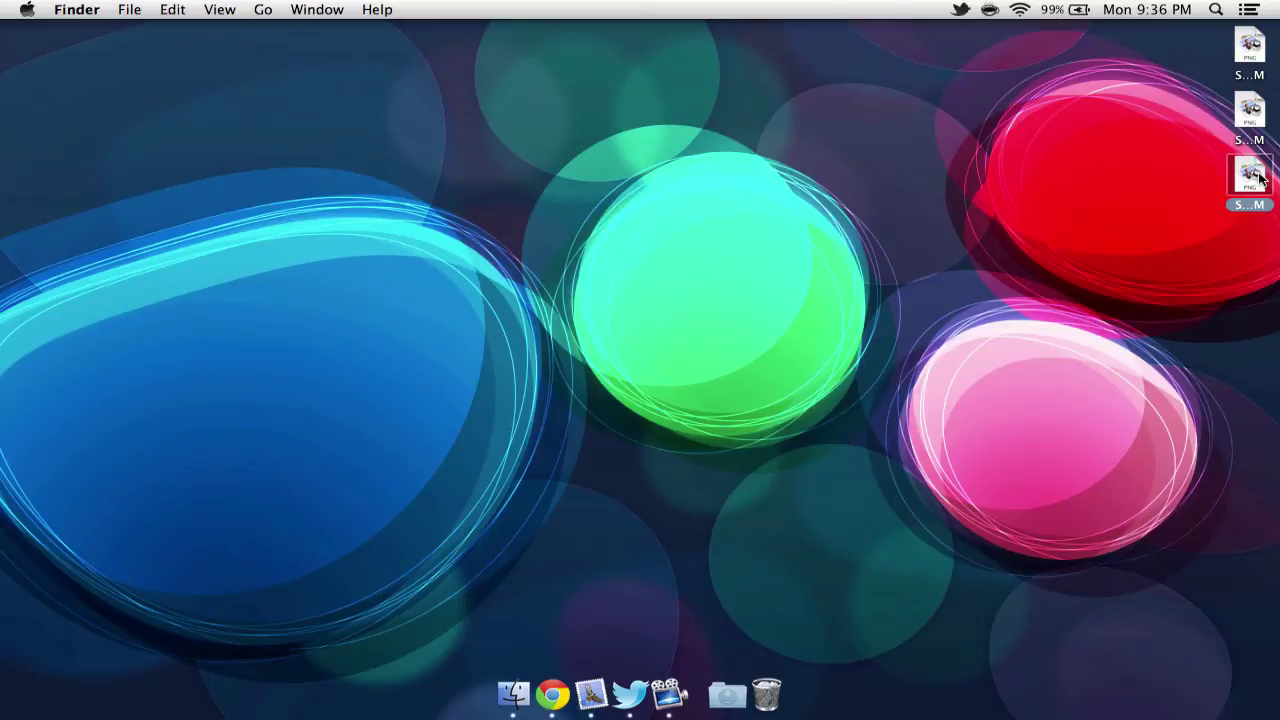
pyautogui.press('space')
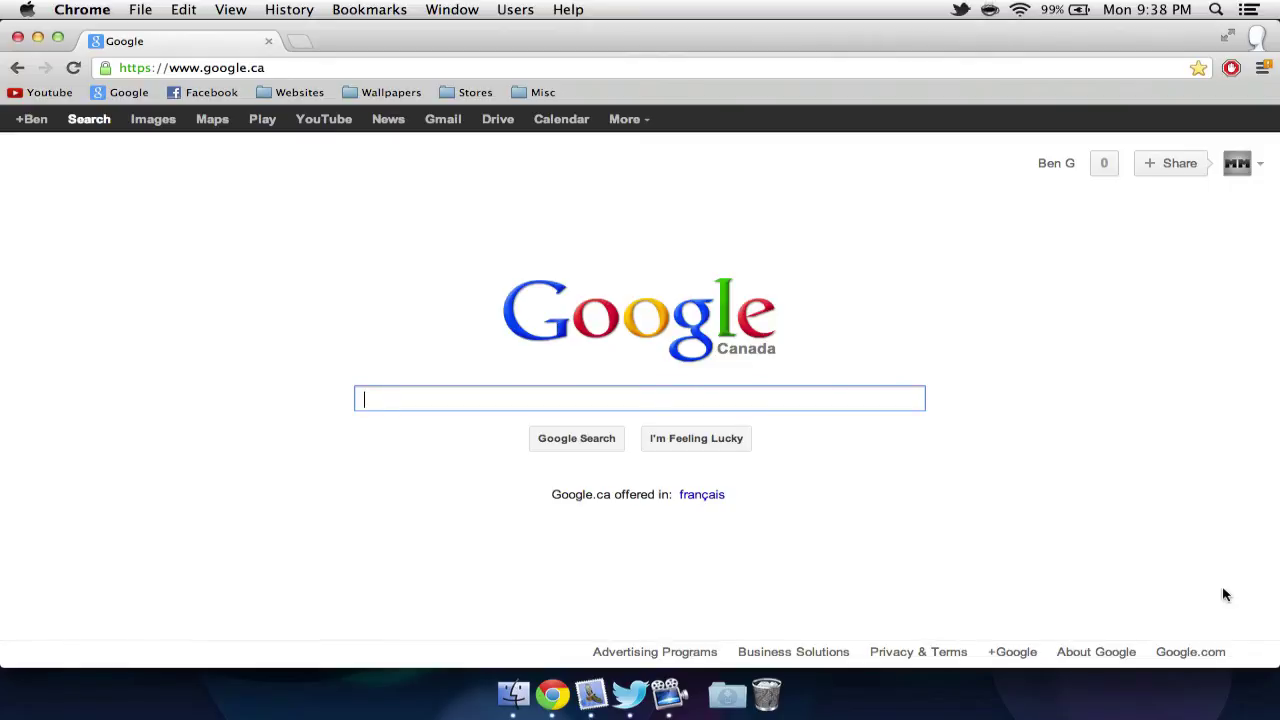
# - Cycle through running apps with Command+Tab, moving from Chrome over to Twitter
pyautogui.press('super+Tab')
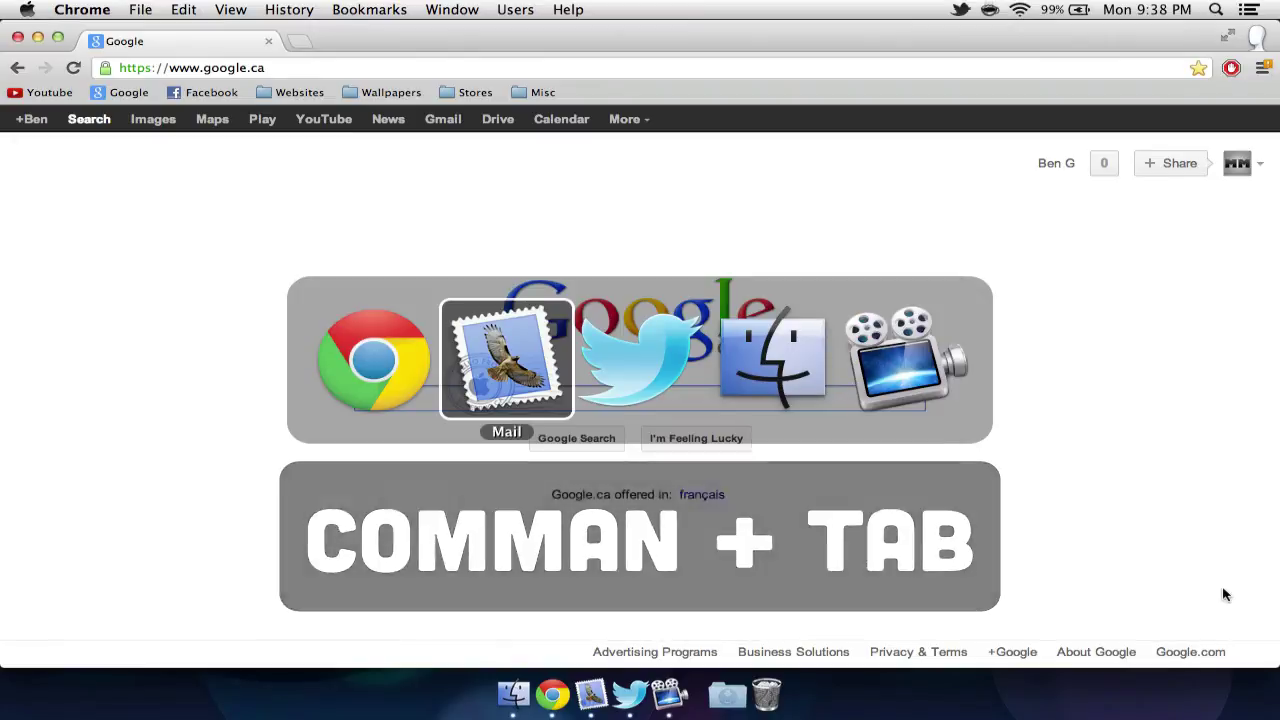
pyautogui.press('super+Tab')
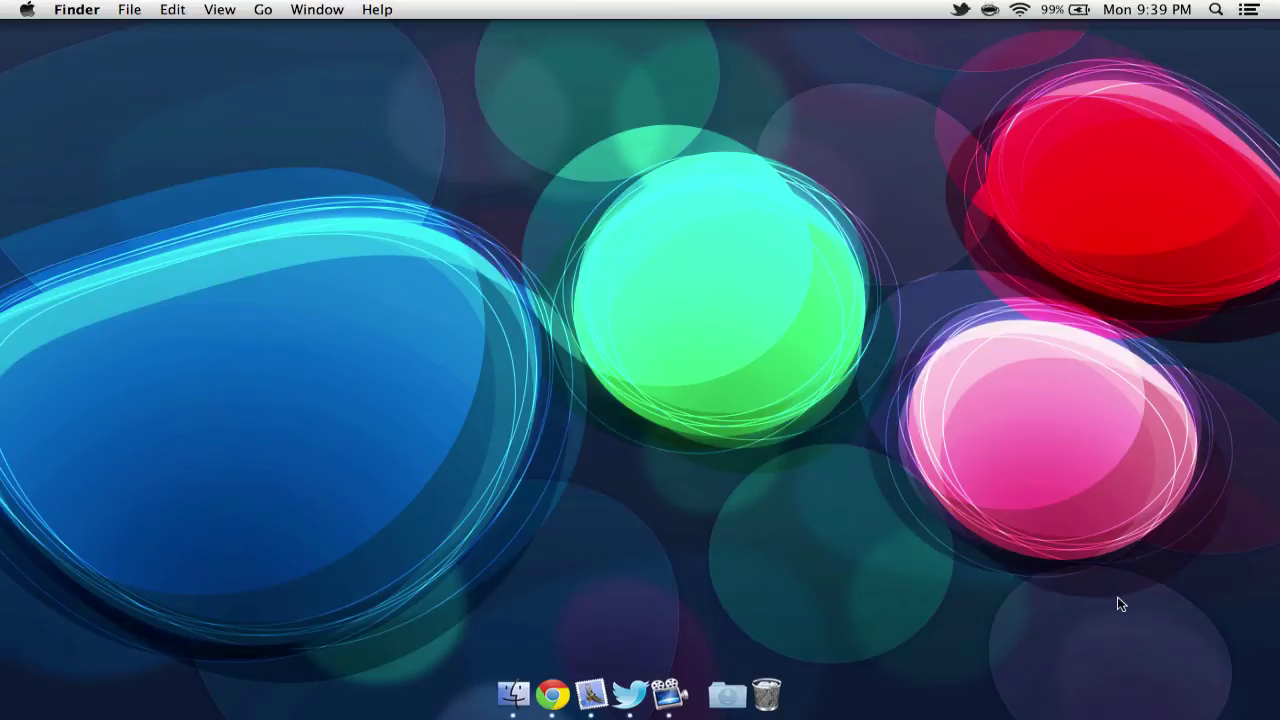
# - Open a new home-folder window and select the folder range Desktop through IconSet
pyautogui.press('super+n')
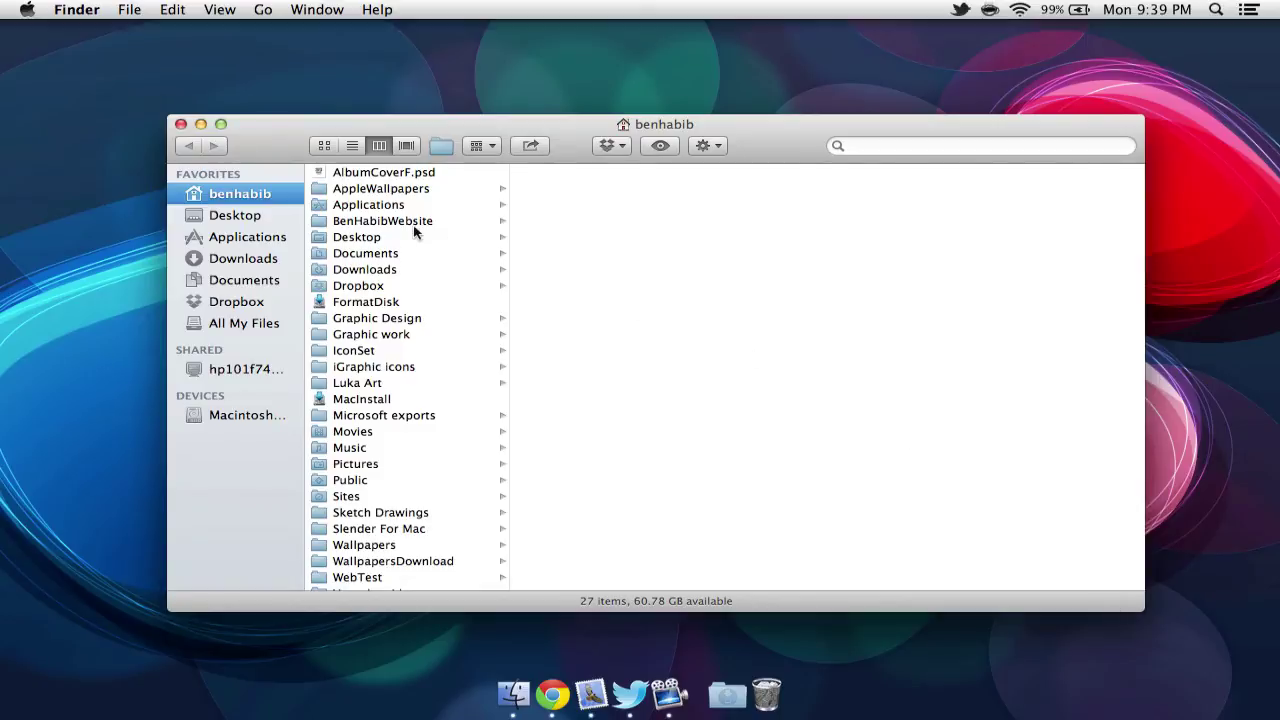
pyautogui.click(360, 237)
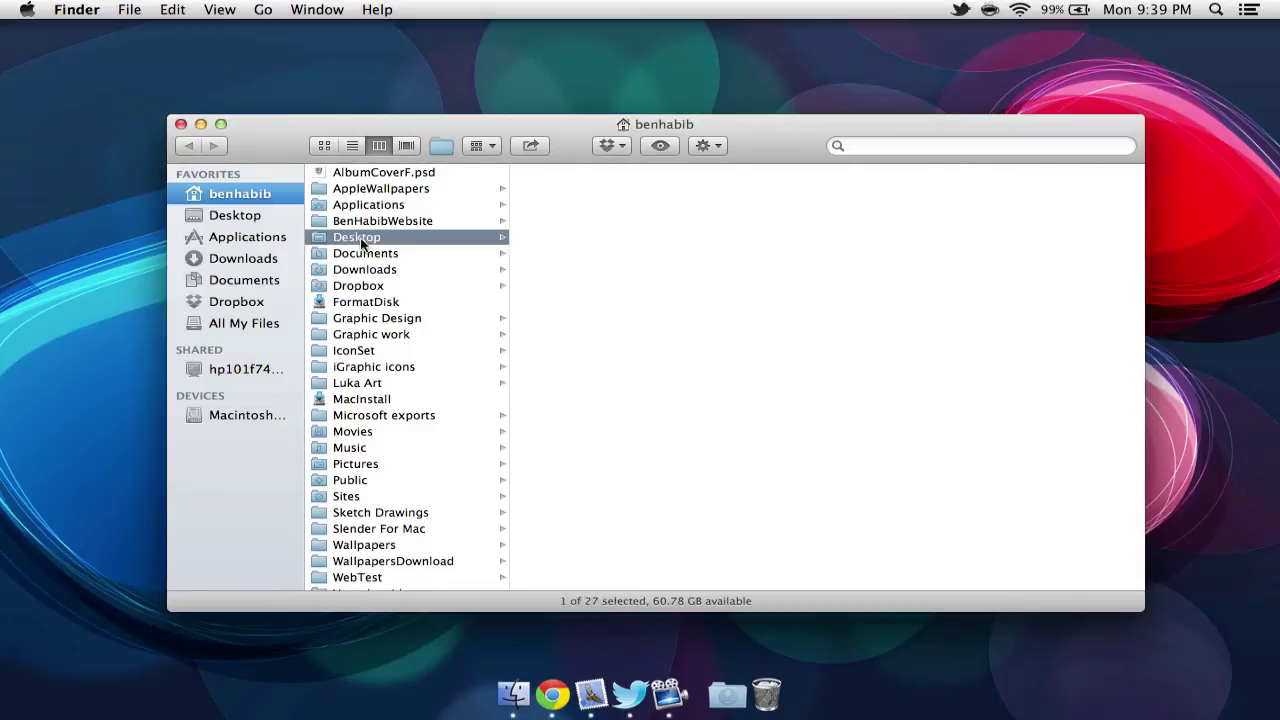
pyautogui.keyDown('shift'); pyautogui.click(355, 350); pyautogui.keyUp('shift')
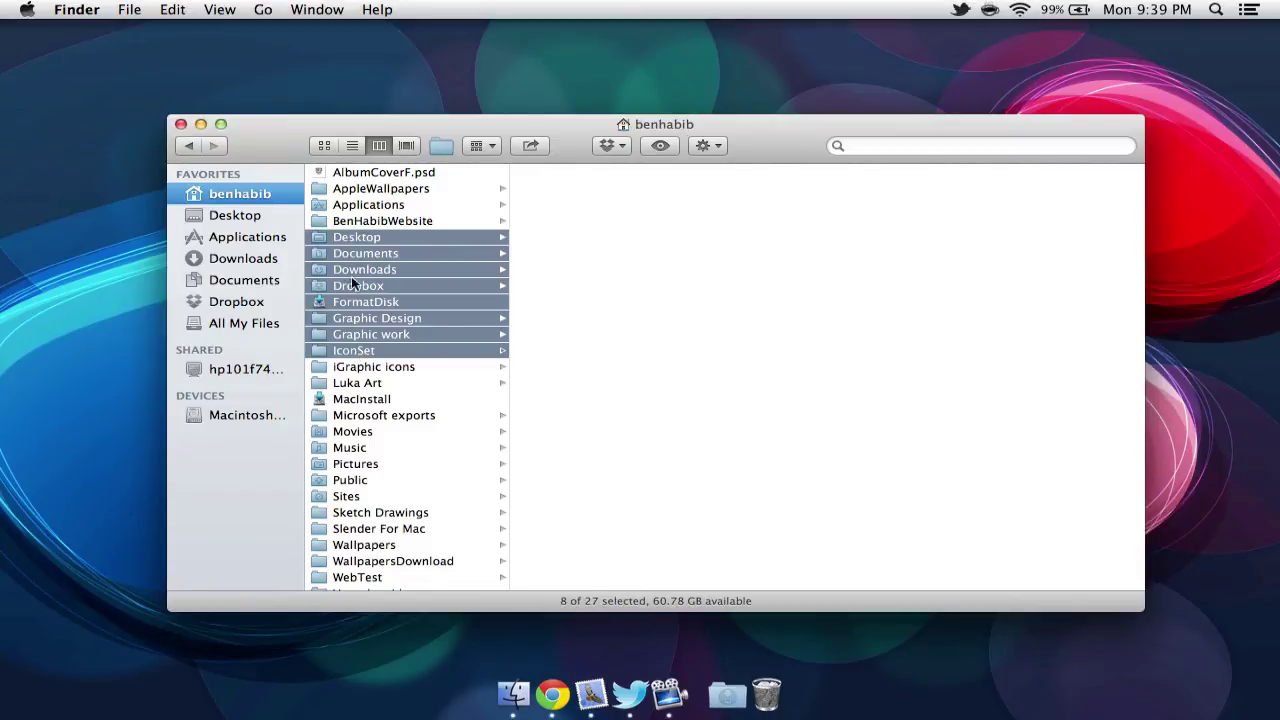
# - Select website, then add Downloads, Graphic work, IconSet, Luka Art, iGraphic icons and Dropbox
pyautogui.click(357, 222)
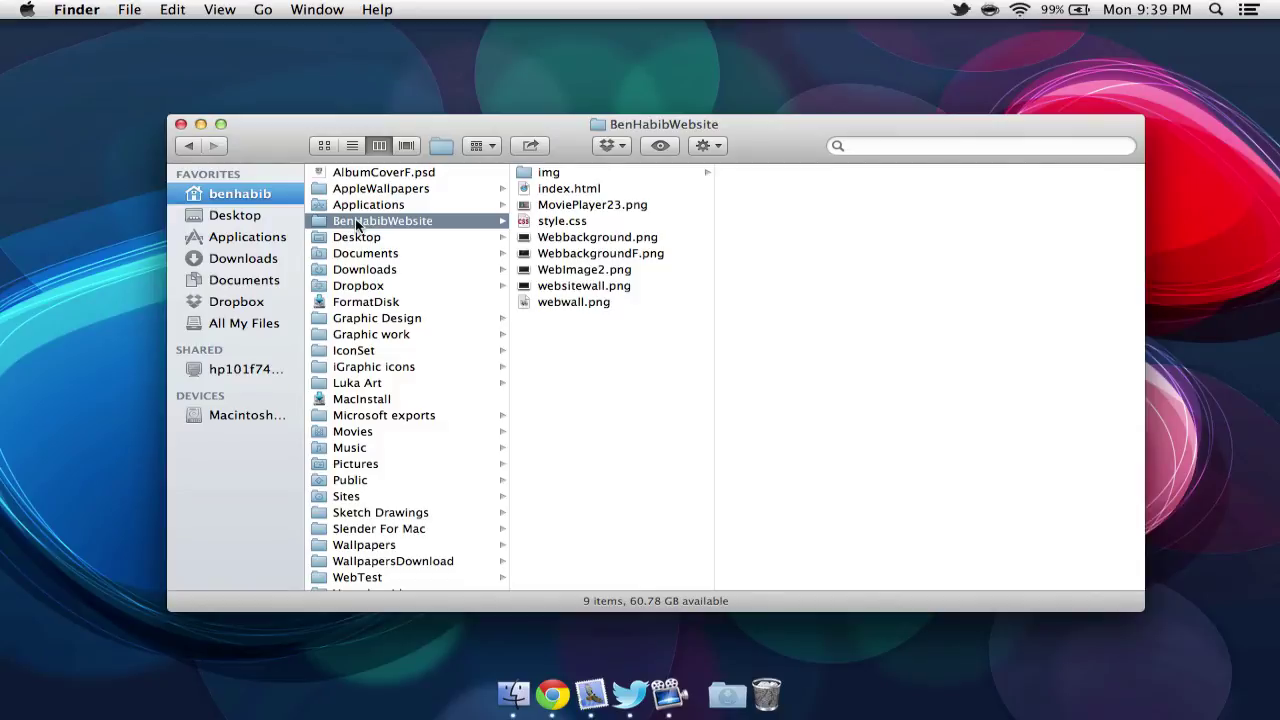
pyautogui.keyDown('super'); pyautogui.click(359, 272); pyautogui.keyUp('super')
pyautogui.keyDown('super'); pyautogui.click(360, 335); pyautogui.keyUp('super')
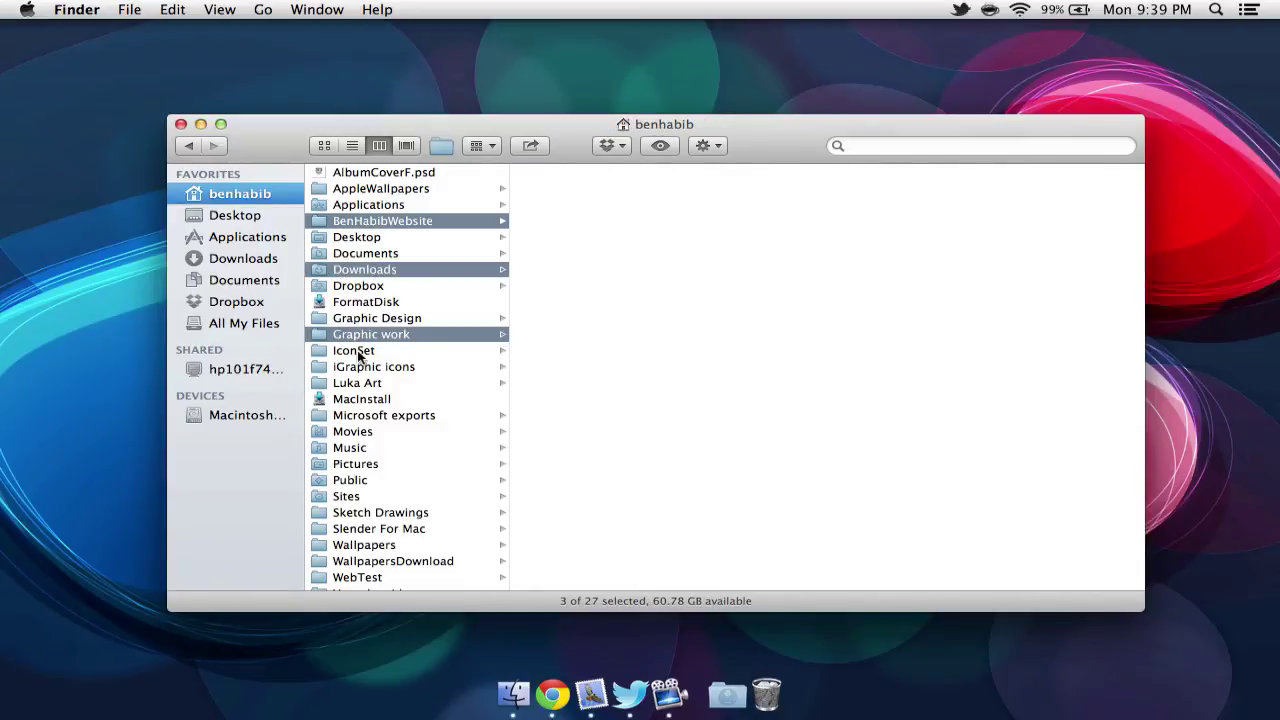
pyautogui.keyDown('super'); pyautogui.click(359, 353); pyautogui.keyUp('super')
pyautogui.keyDown('super'); pyautogui.click(359, 381); pyautogui.keyUp('super')
pyautogui.keyDown('super'); pyautogui.click(359, 366); pyautogui.keyUp('super')
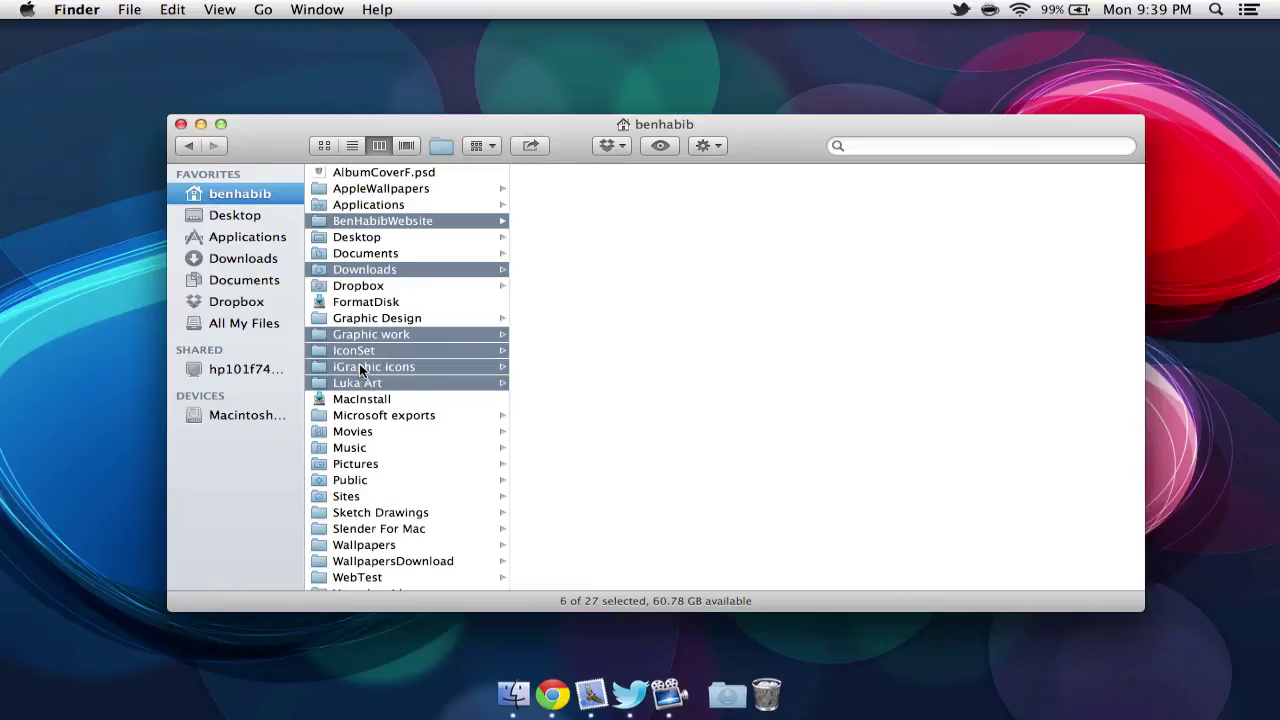
pyautogui.keyDown('super'); pyautogui.click(389, 288); pyautogui.keyUp('super')
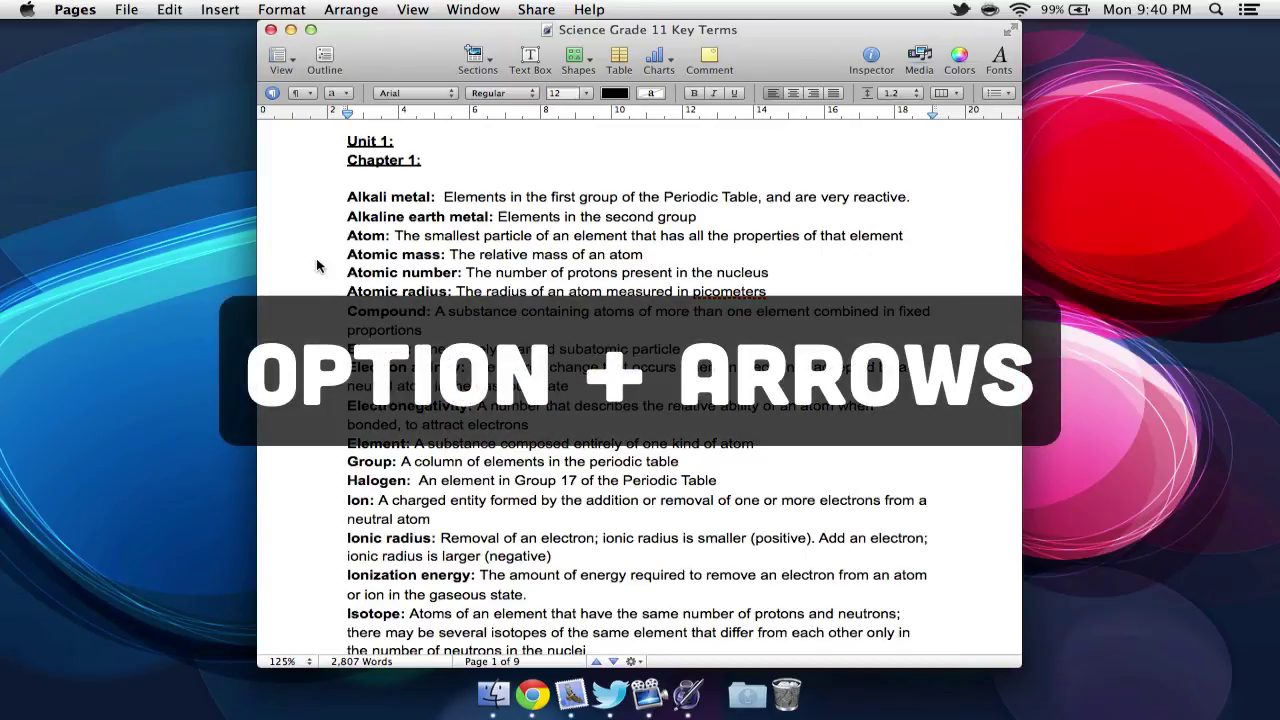
# - In the Atom definition, select the words back from 'all' to 'an element'
pyautogui.hotkey('alt', 'Right')
pyautogui.hotkey('alt', 'Right')
pyautogui.hotkey('alt', 'Right')
pyautogui.hotkey('alt', 'Right')
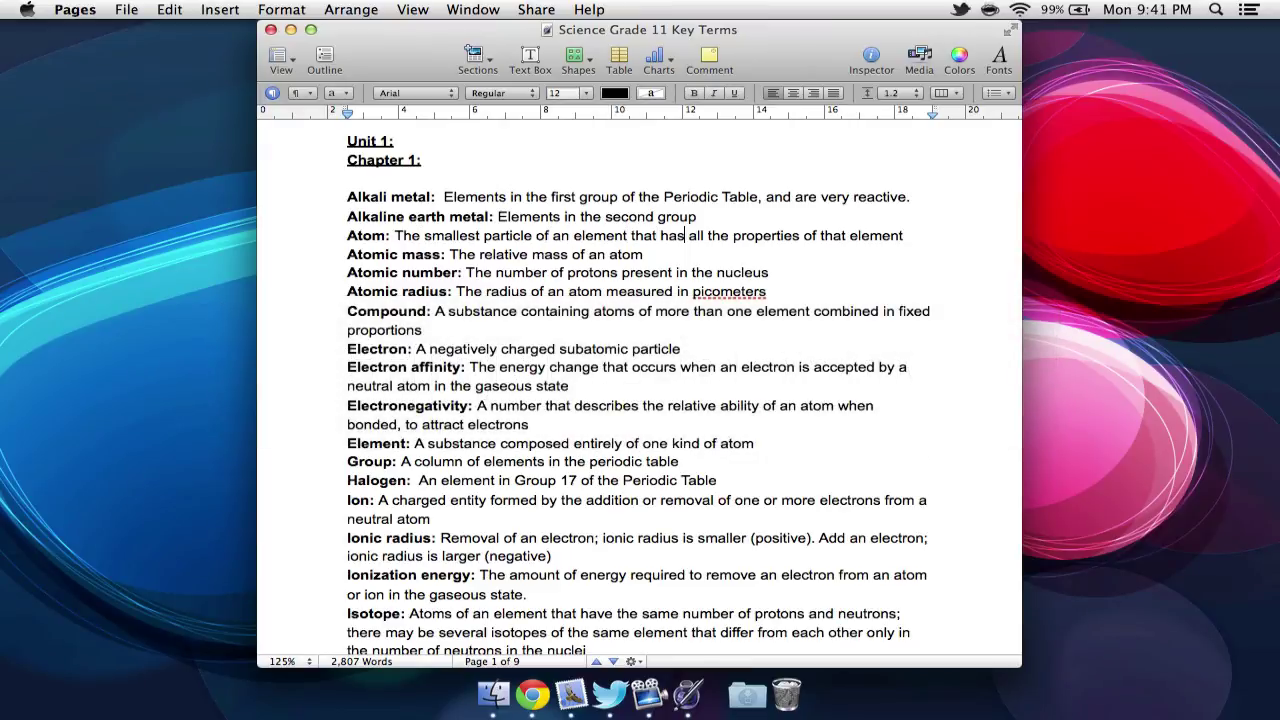
pyautogui.press('Right')
pyautogui.press('Right')
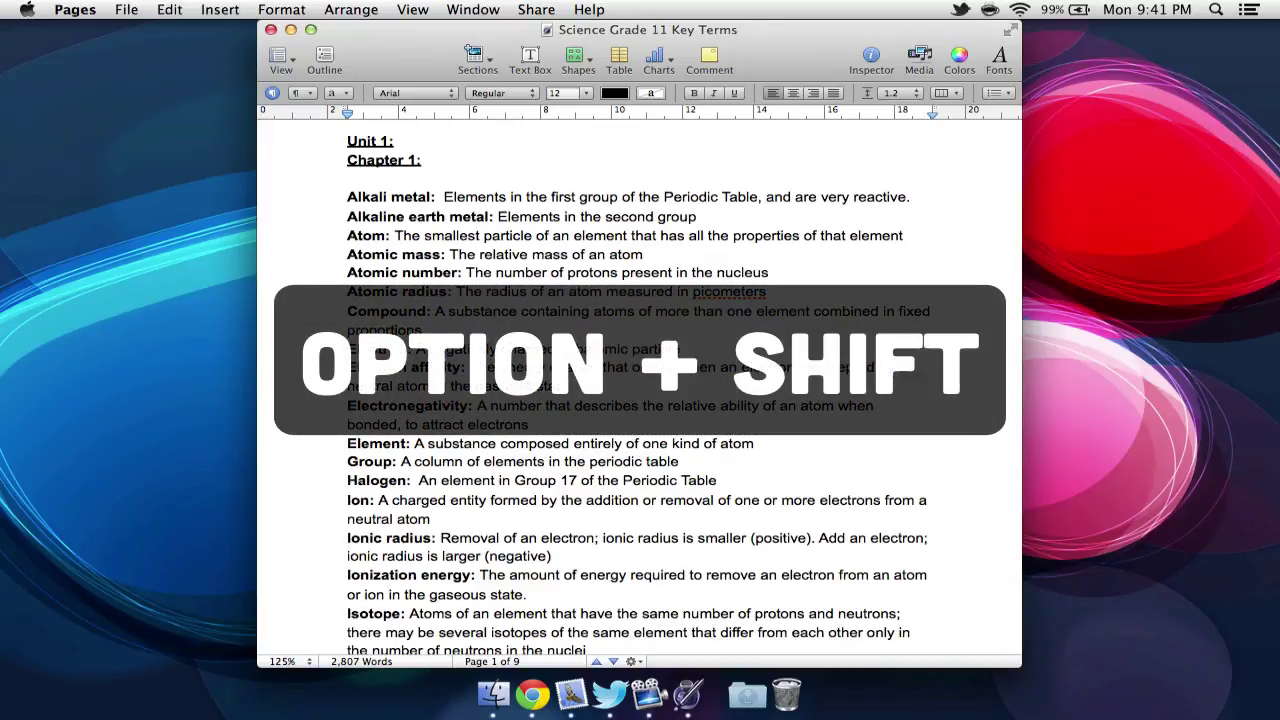
pyautogui.hotkey('alt', 'shift', 'Left')
pyautogui.hotkey('alt', 'shift', 'Left')
pyautogui.hotkey('alt', 'shift', 'Left')
pyautogui.hotkey('alt', 'shift', 'Left')
pyautogui.hotkey('alt', 'shift', 'Left')
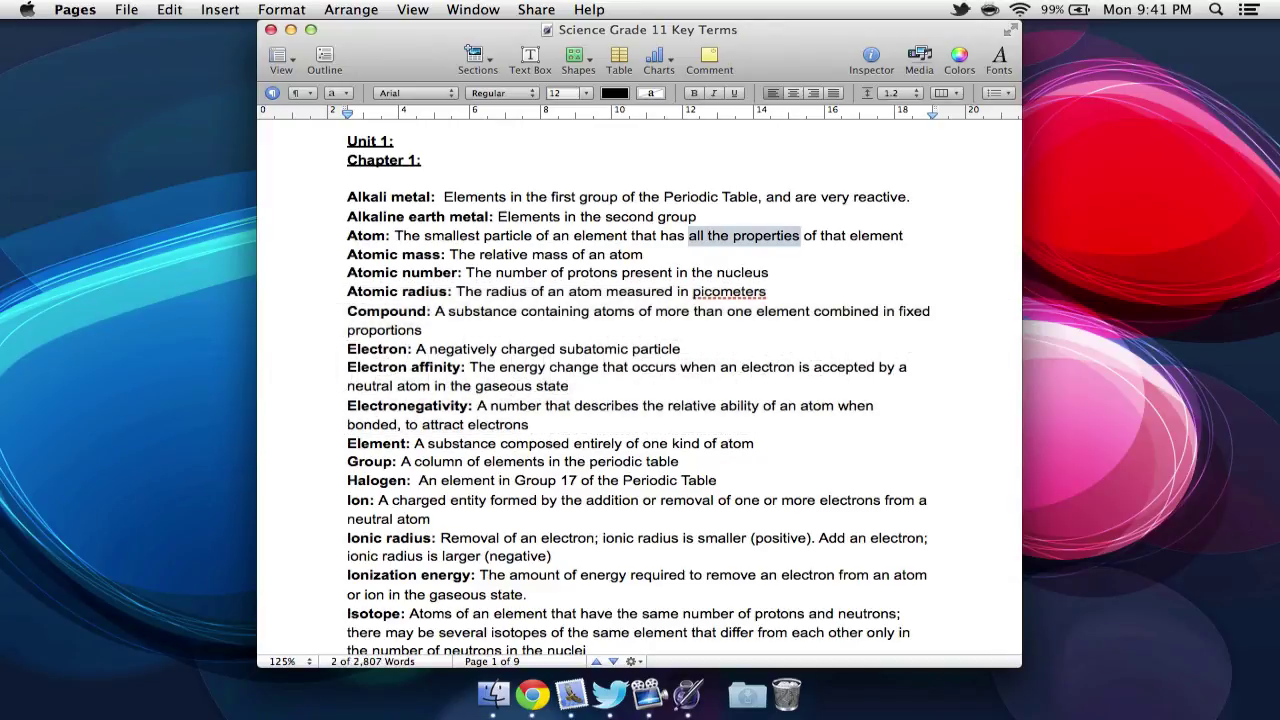
pyautogui.hotkey('alt', 'shift', 'Left')
pyautogui.hotkey('alt', 'shift', 'Left')
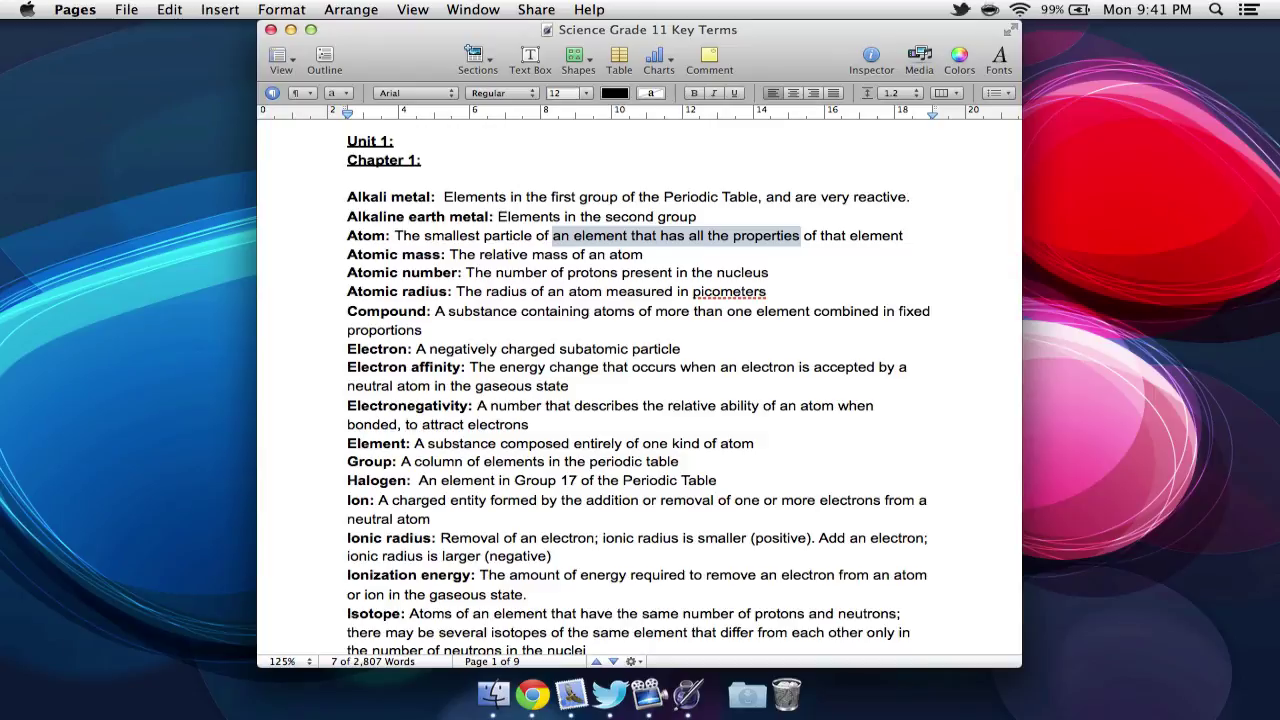
pyautogui.press('super+h')
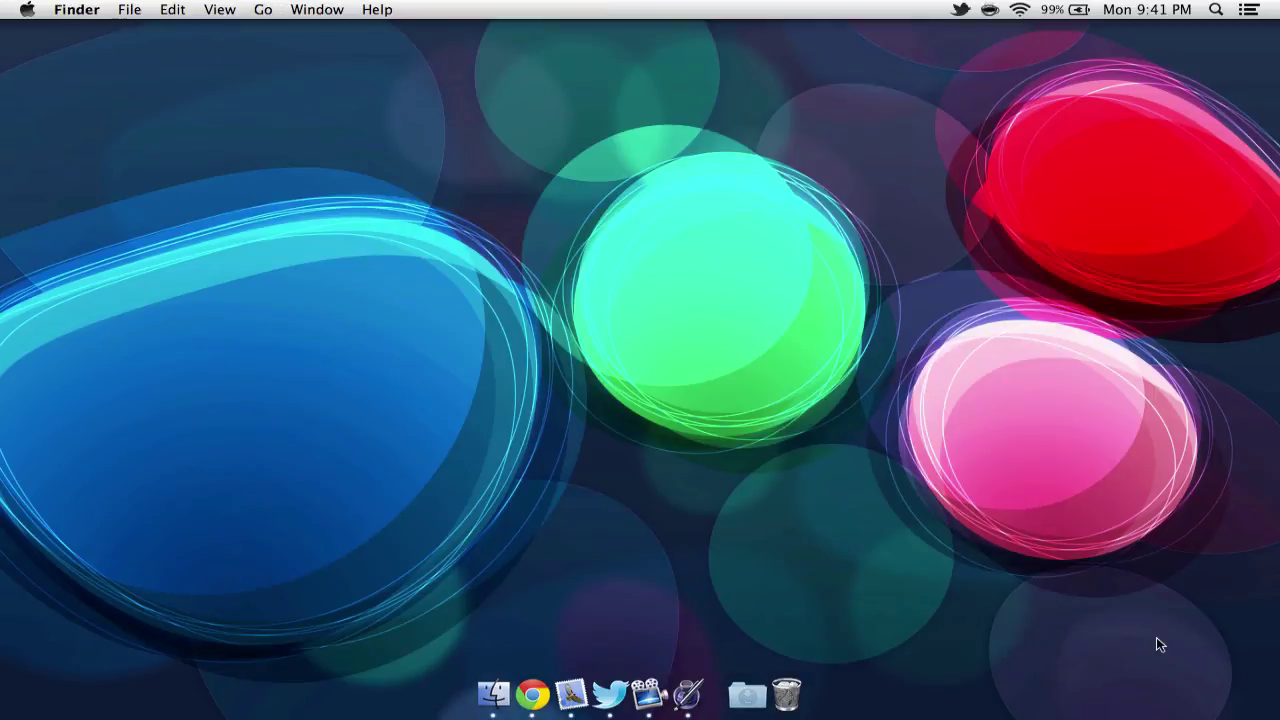